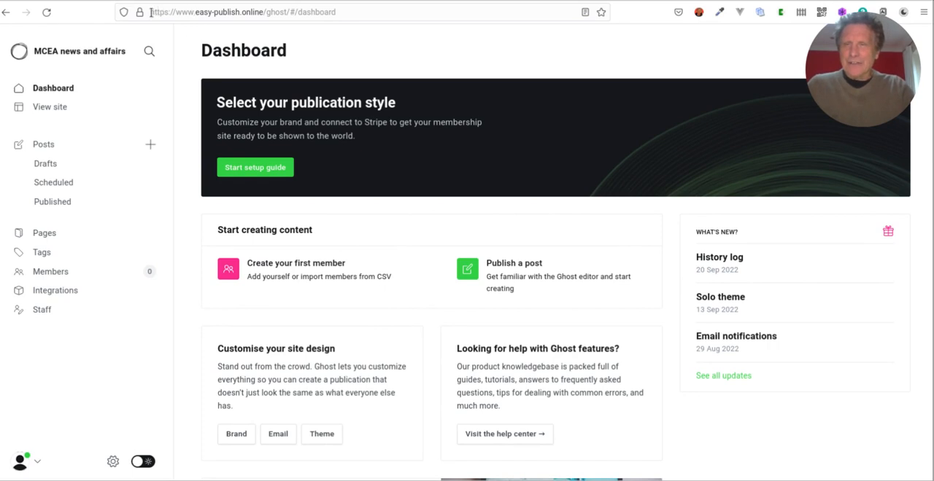
left_click_drag(170, 13, 284, 13)
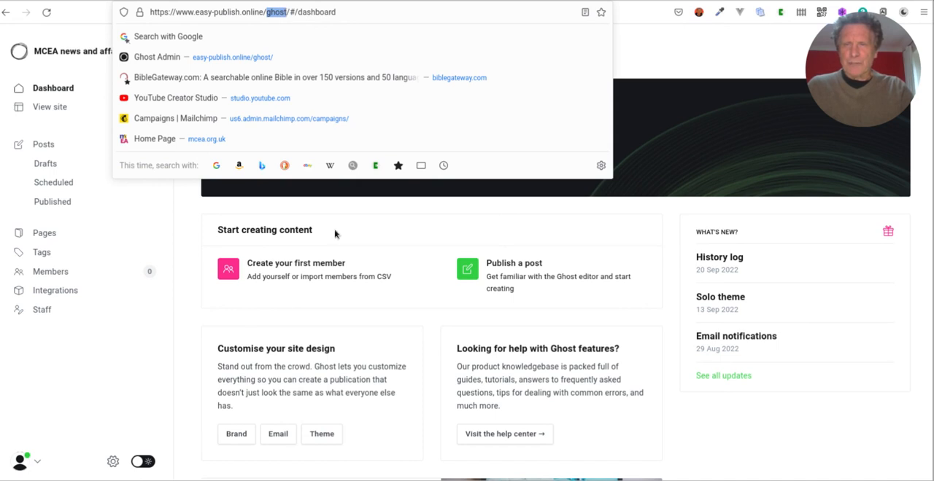
left_click(199, 15)
left_click_drag(196, 12, 264, 13)
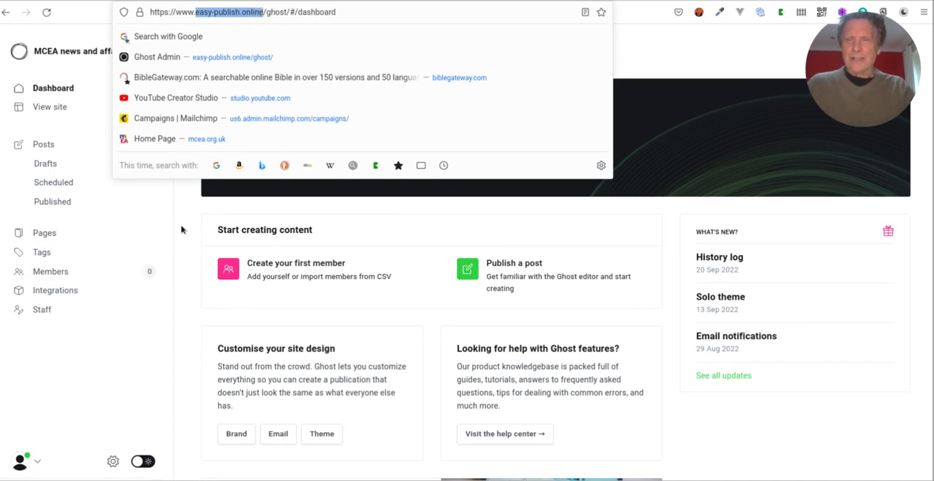
left_click(690, 61)
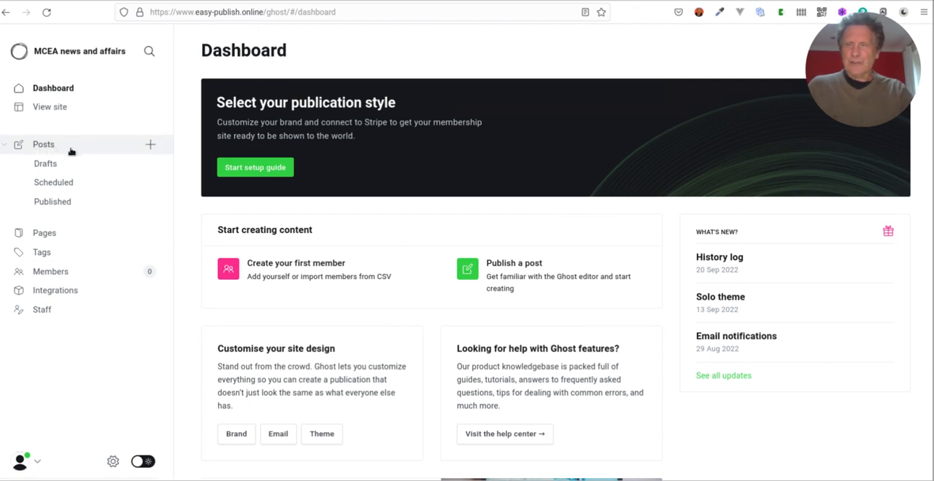
Create a new post and insert a Markdown card in its body.
left_click(151, 146)
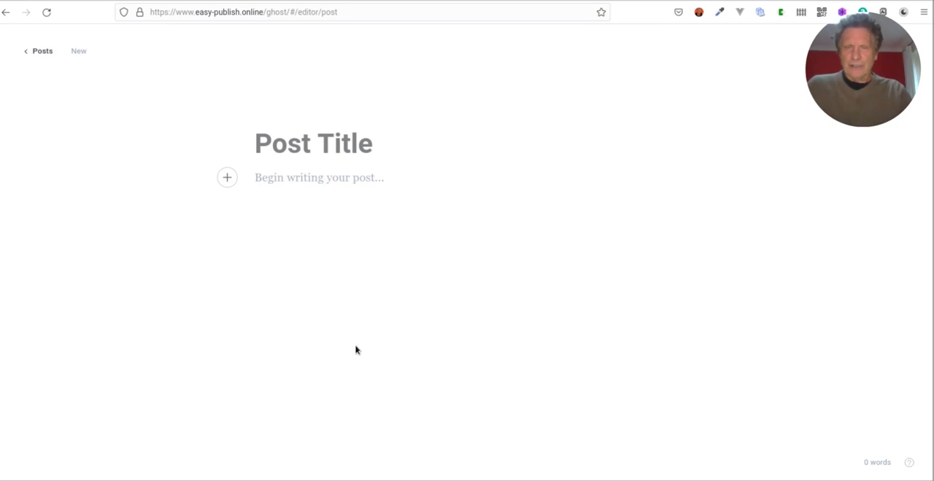
left_click(227, 178)
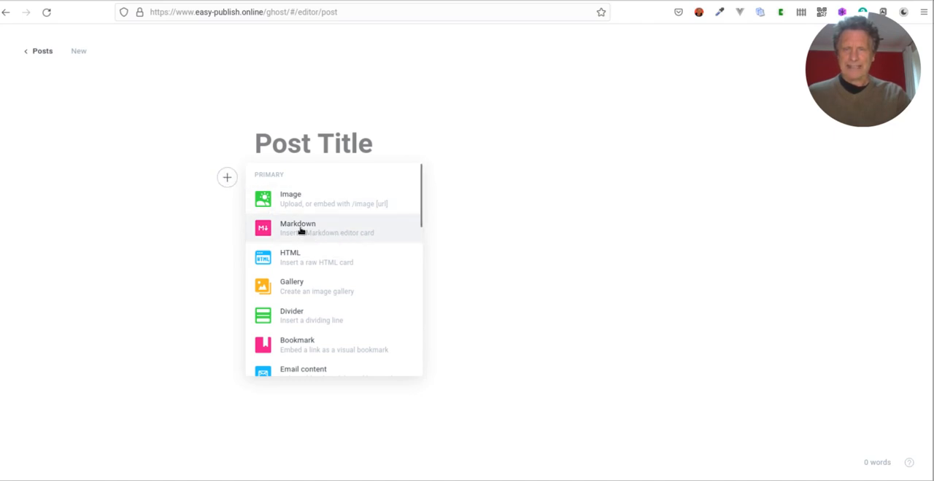
left_click(302, 231)
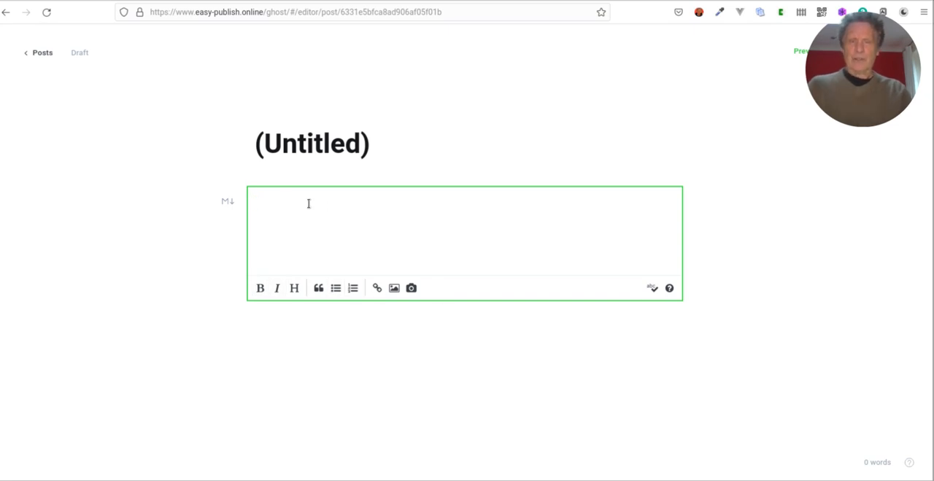
Enter "This is my tutorial." in the Markdown card and format the line as a heading.
type("This is my tutori")
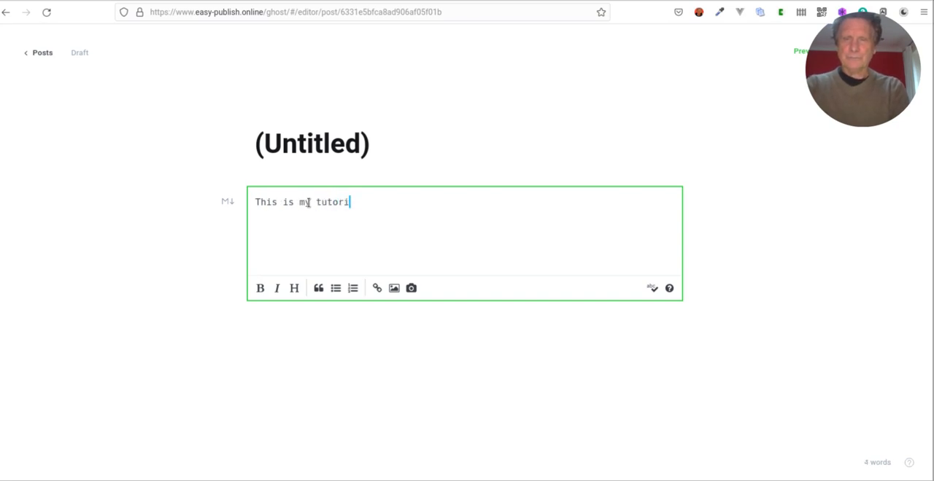
type("al.")
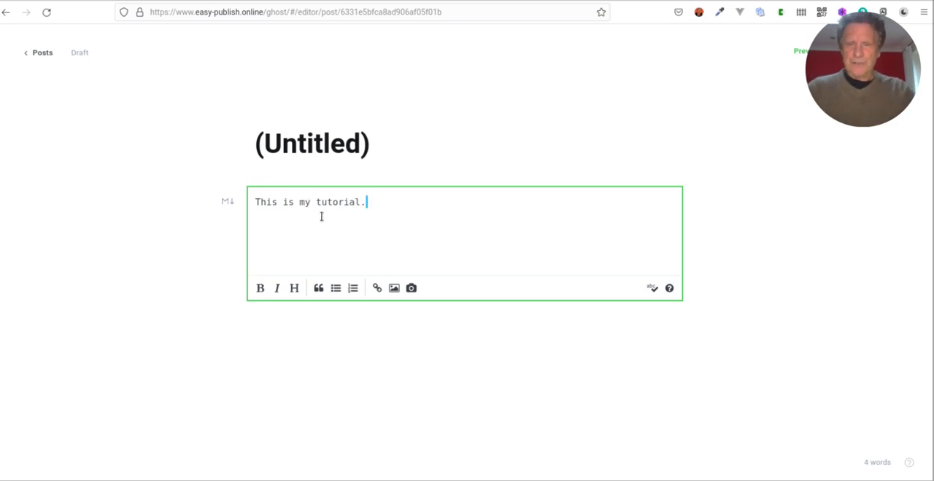
left_click_drag(255, 203, 367, 208)
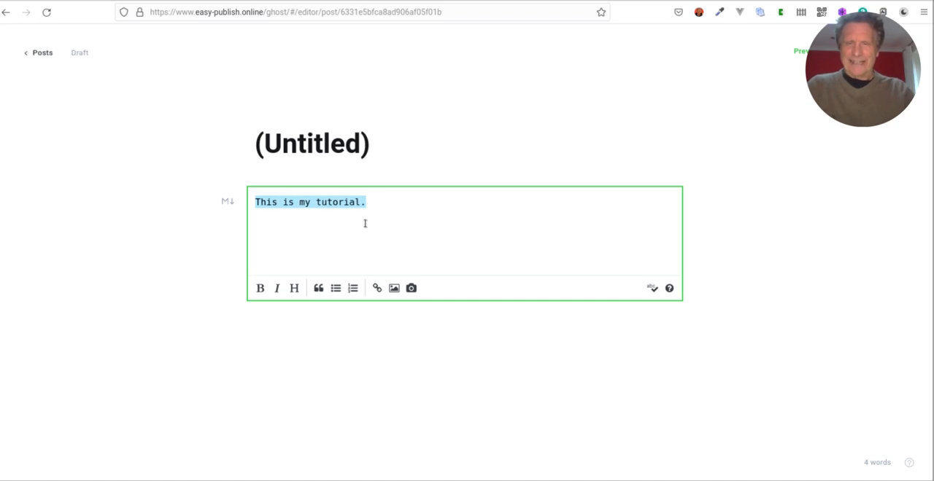
left_click(294, 289)
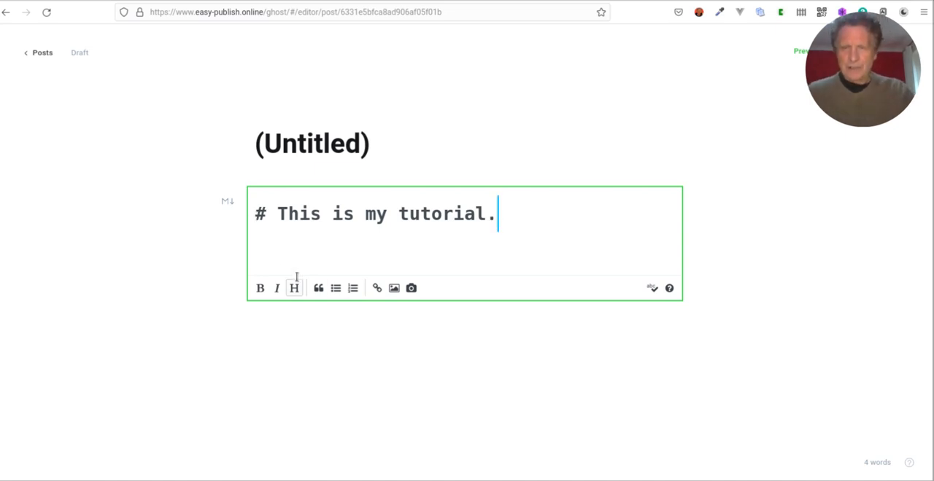
Consult the Markdown syntax help and change the tutorial heading to level 2 with "##".
left_click(669, 290)
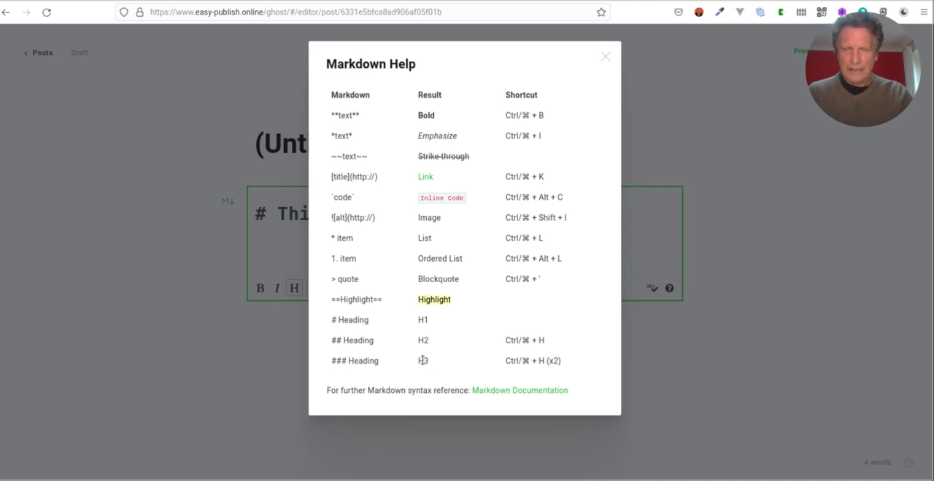
left_click(161, 297)
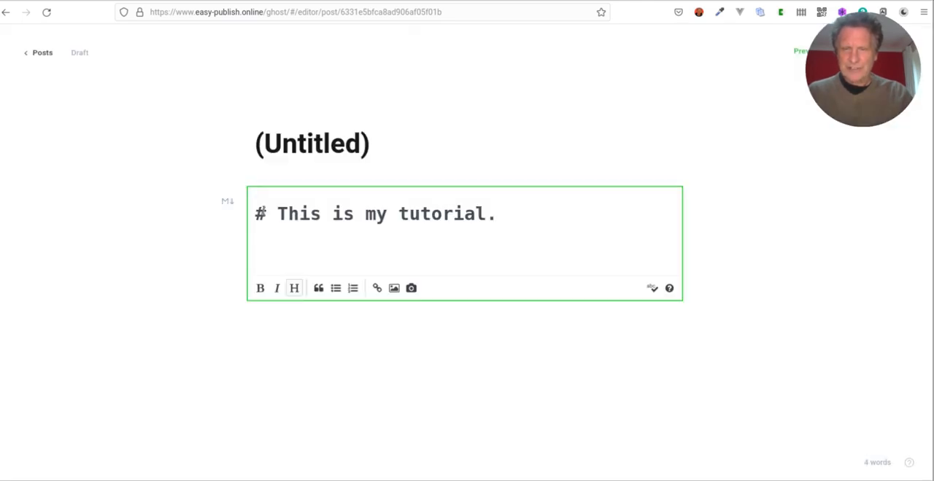
left_click(264, 213)
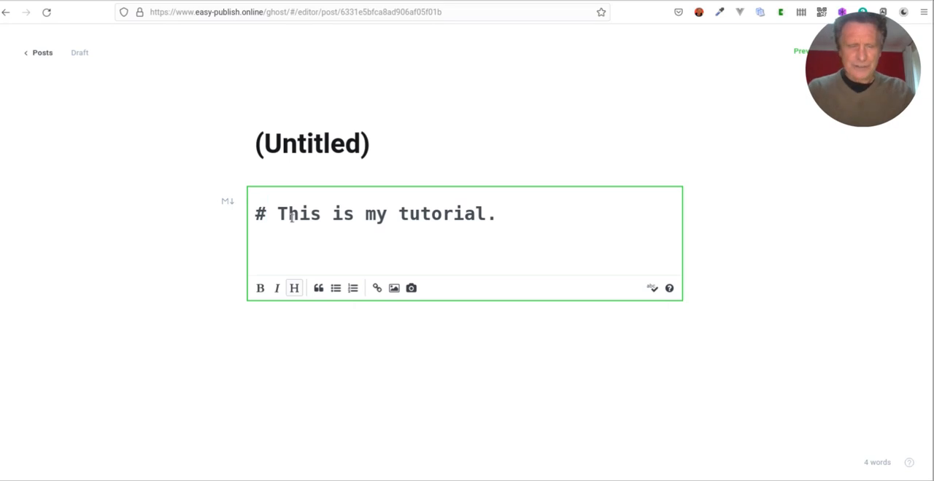
type("#")
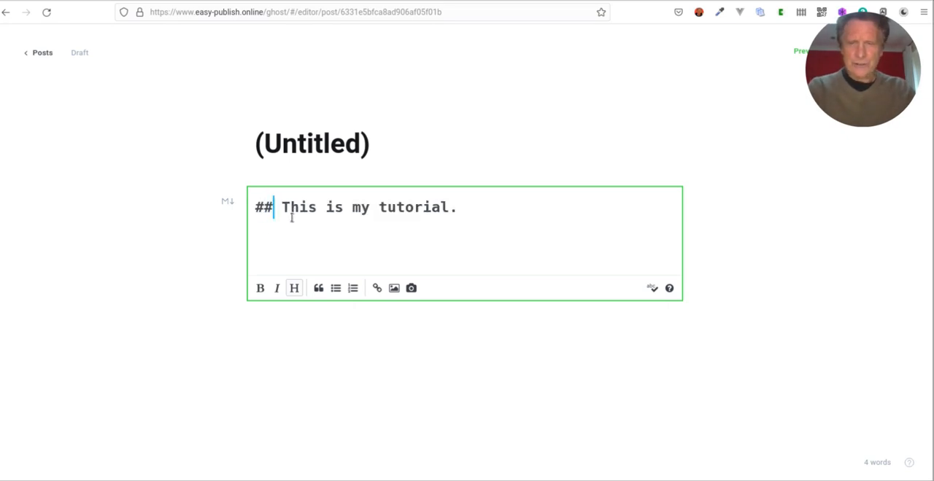
Add the paragraph "This will be a series." below the heading and leave the card's editing mode.
left_click(461, 211)
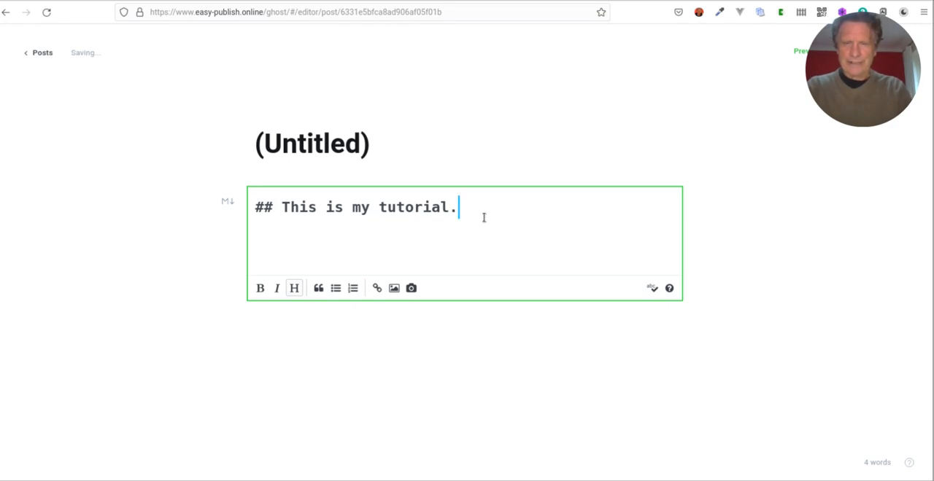
key("Return")
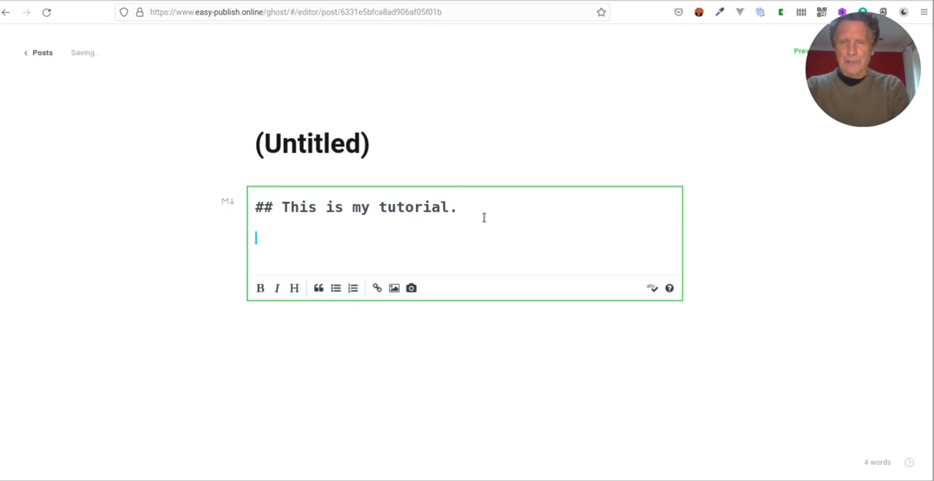
type("This wi")
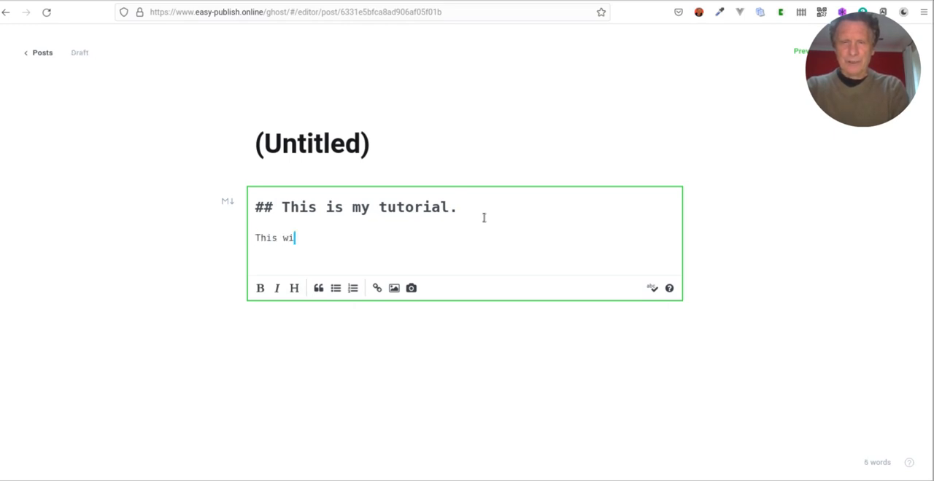
type("ll be a serious")
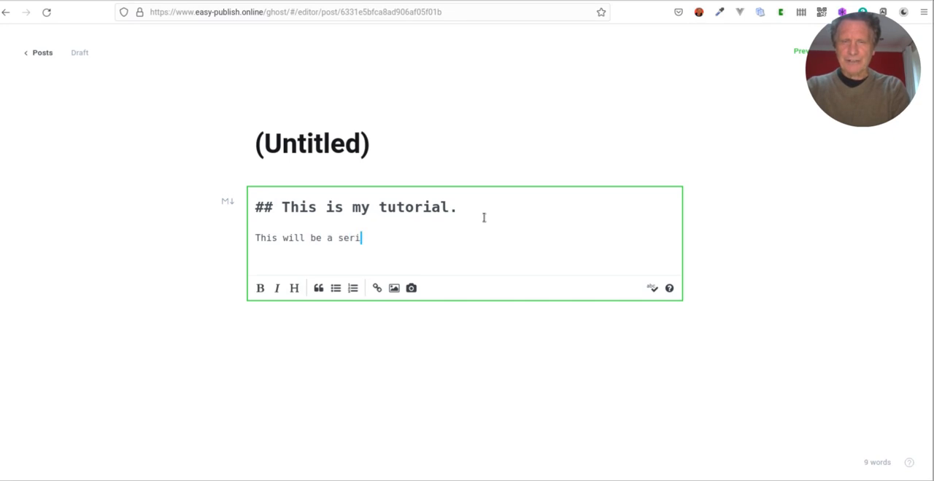
key("BackSpace")
key("BackSpace")
key("BackSpace")
type("es.")
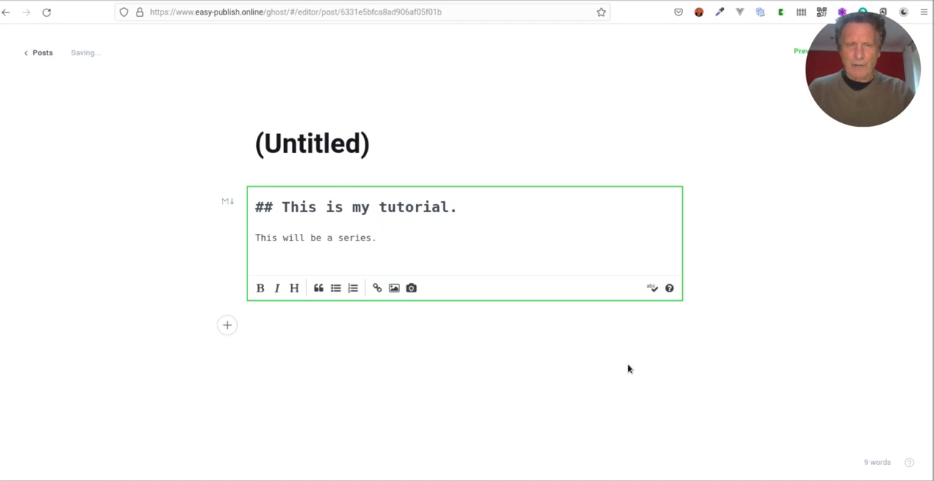
left_click(703, 130)
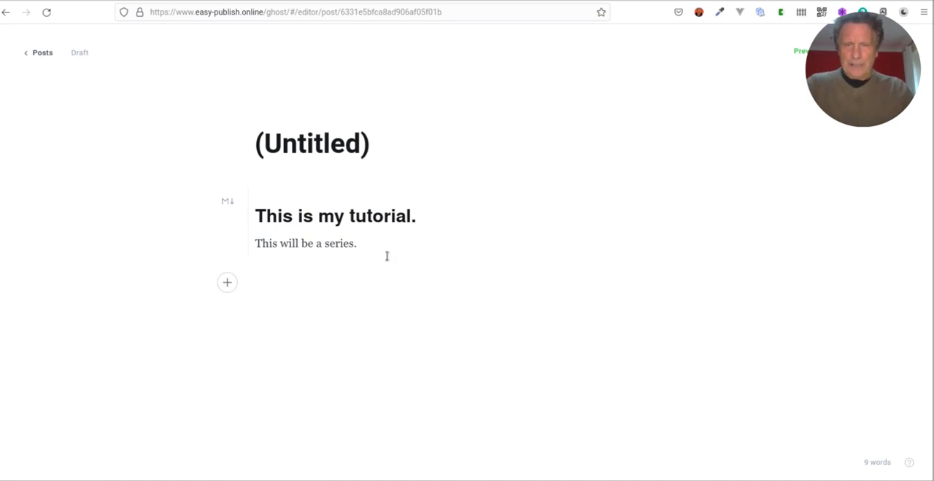
Switch the Markdown card back and forth between its editing mode and its rendered view.
left_click(439, 229)
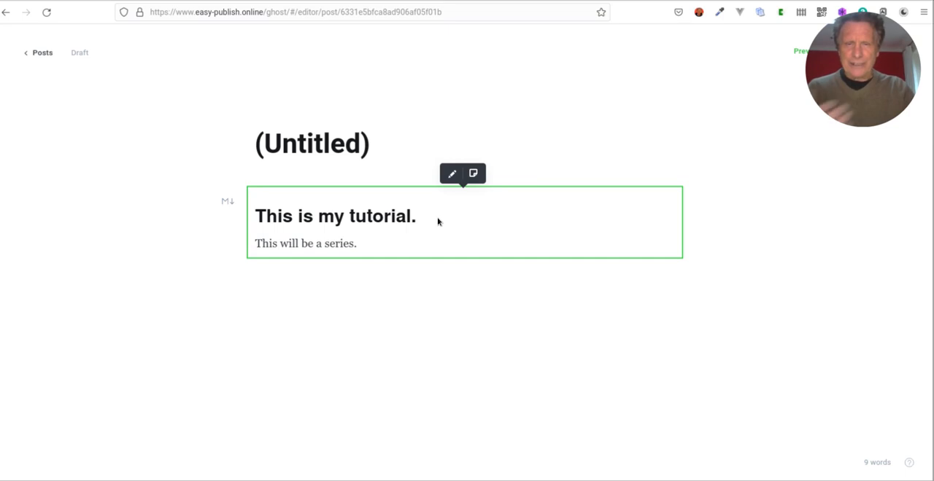
left_click(451, 178)
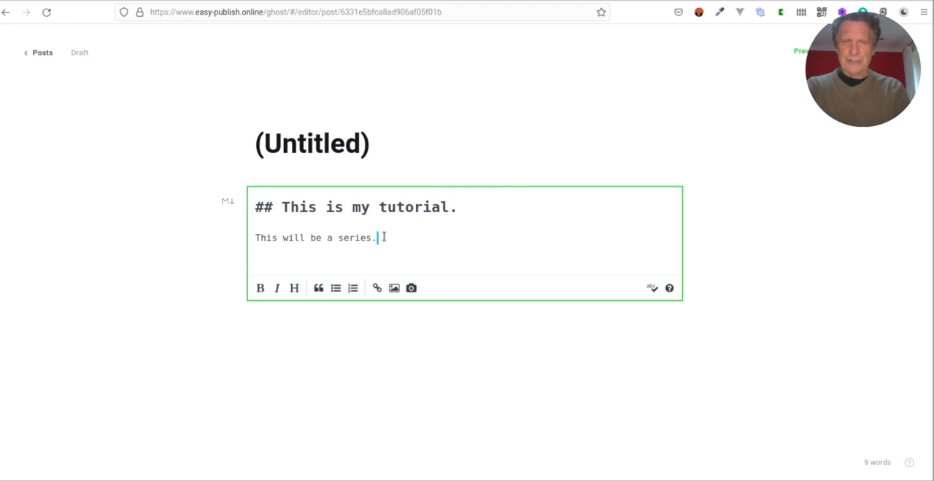
left_click(402, 348)
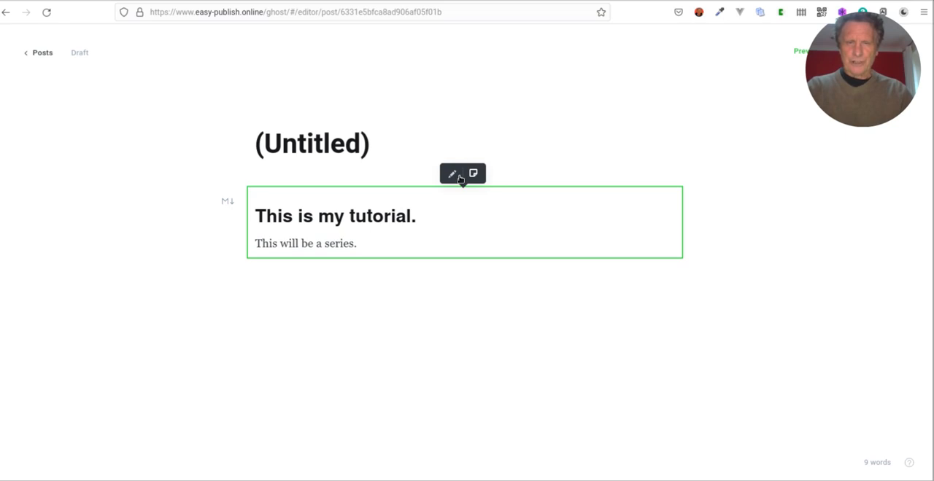
left_click(456, 177)
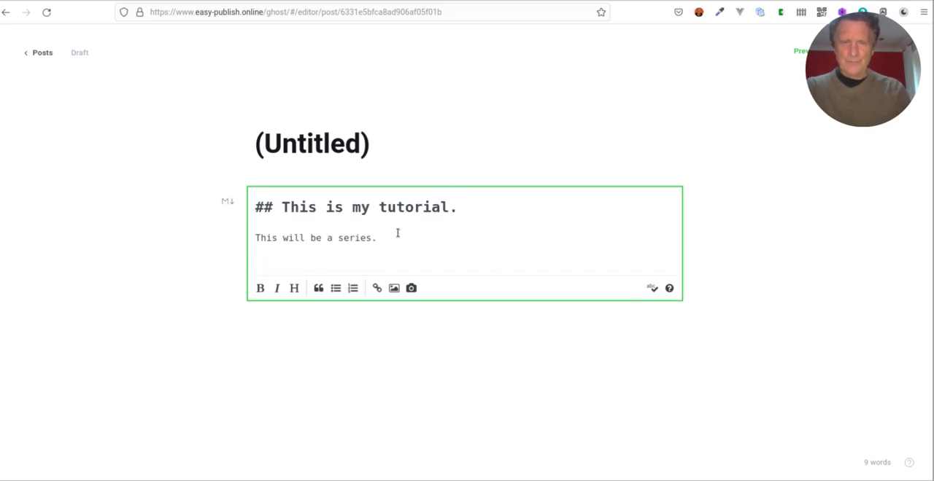
left_click(173, 264)
left_click(383, 243)
left_click(452, 175)
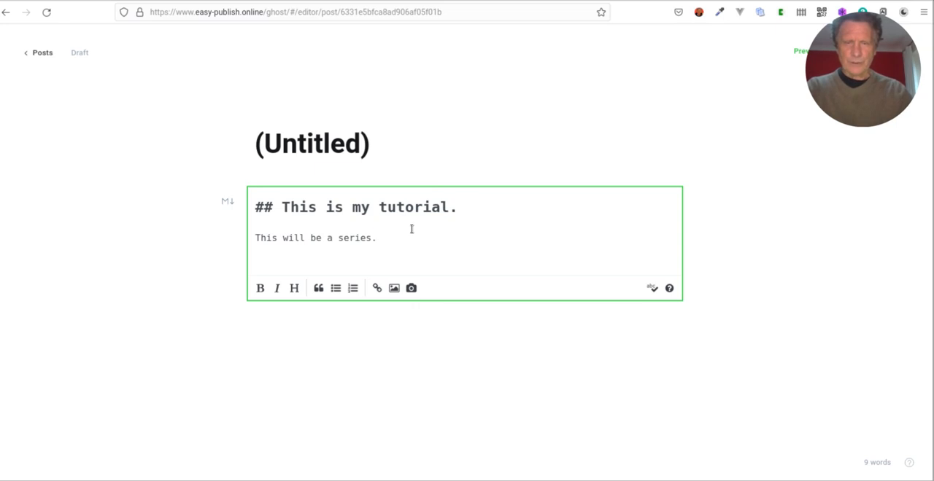
left_click(559, 118)
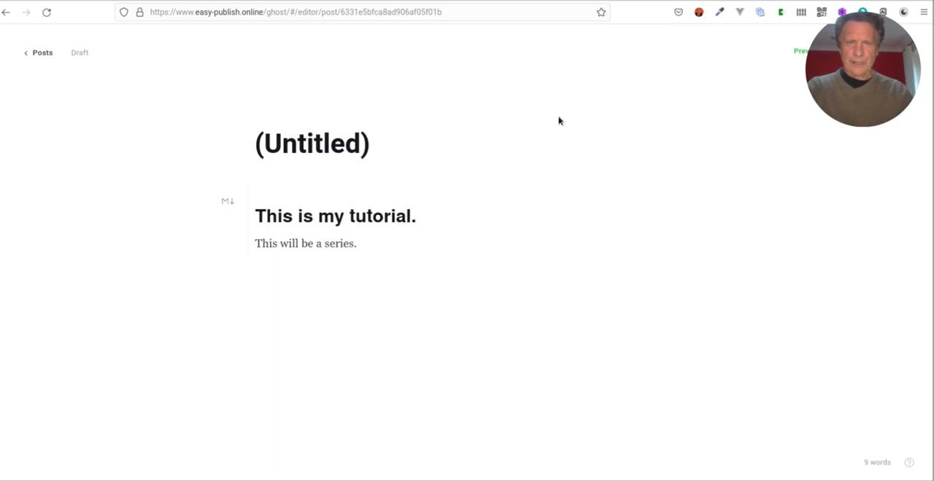
Extend the paragraph in the Markdown card to read "This will be a series about the Ghost CMS.".
left_click(323, 223)
left_click(323, 222)
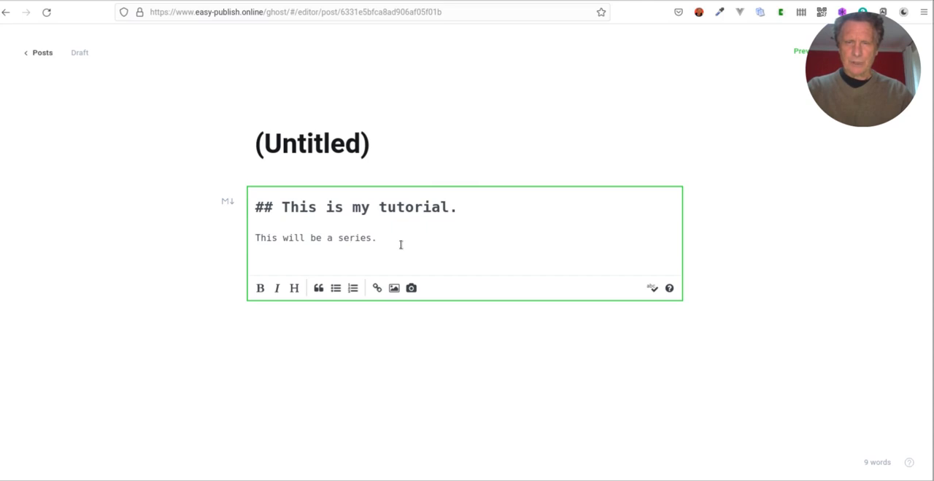
key("BackSpace")
key("Return")
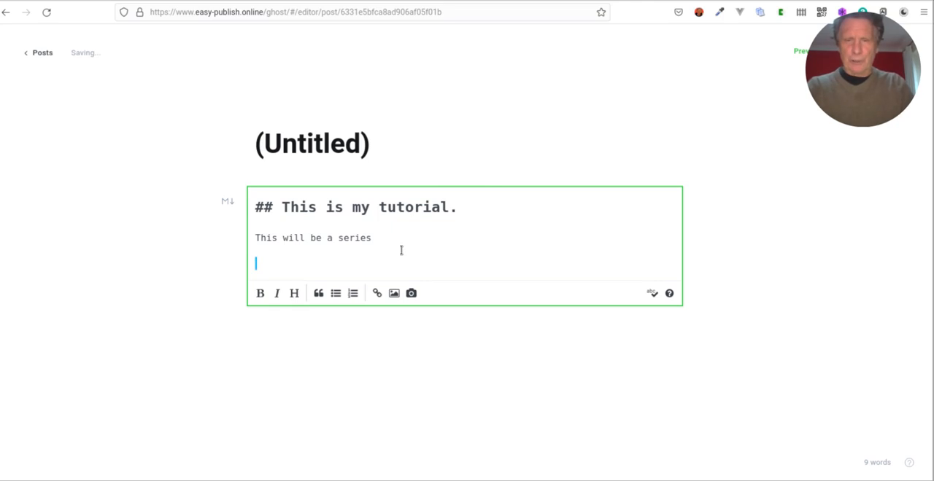
key("BackSpace")
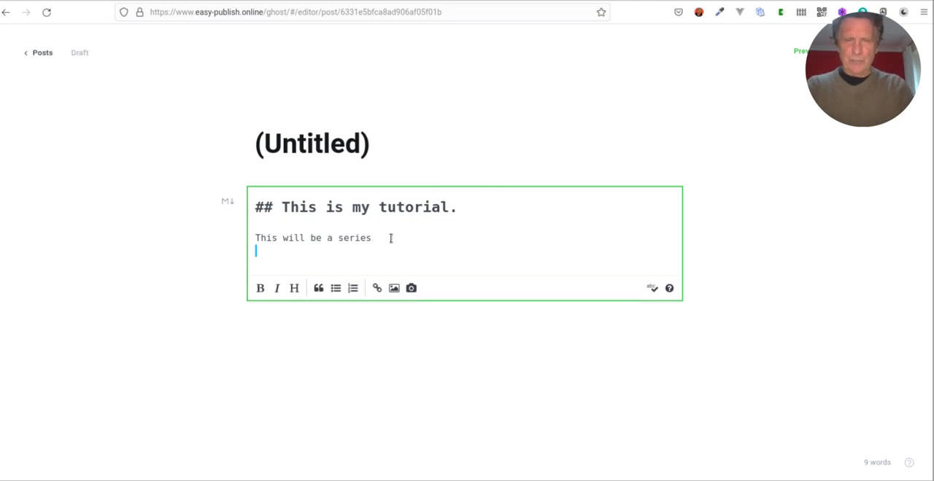
type("a")
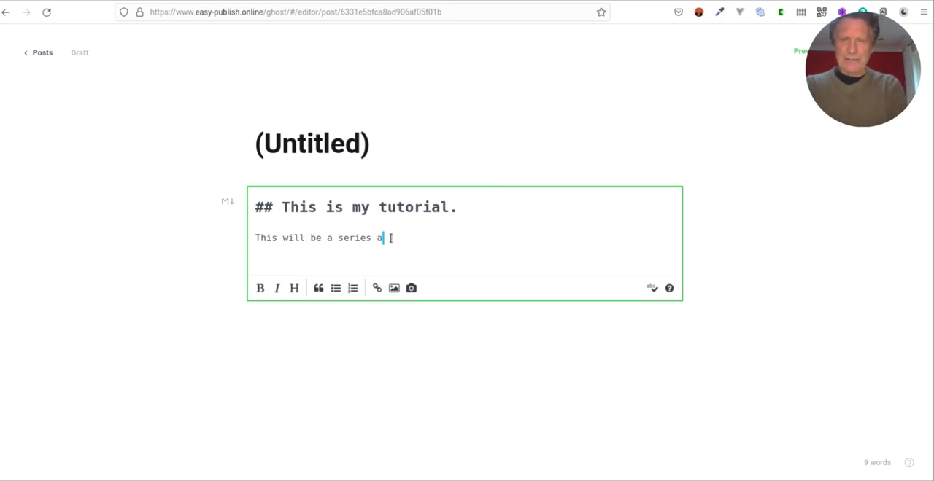
type("bout the ")
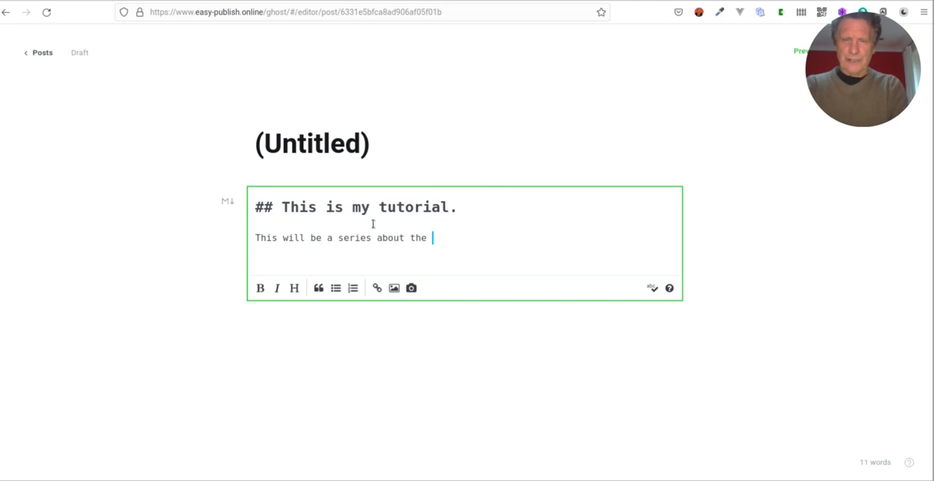
type("Ghost CMS.")
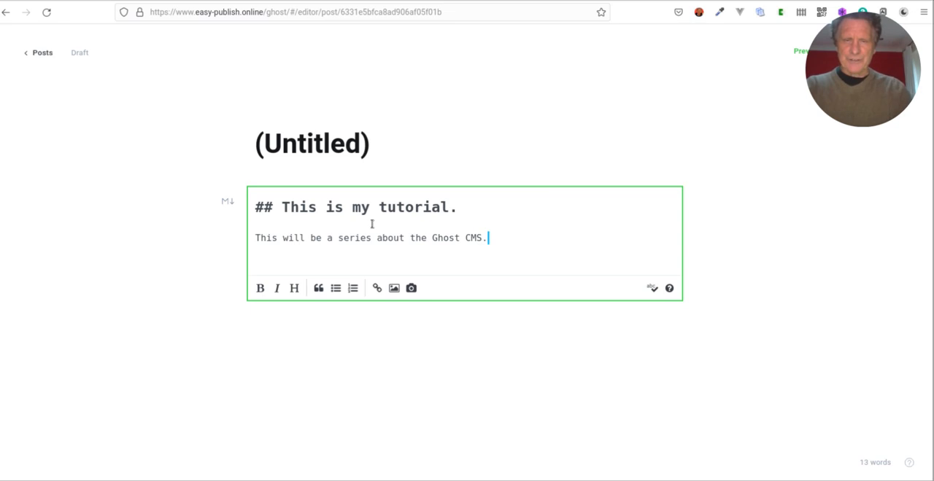
left_click(510, 118)
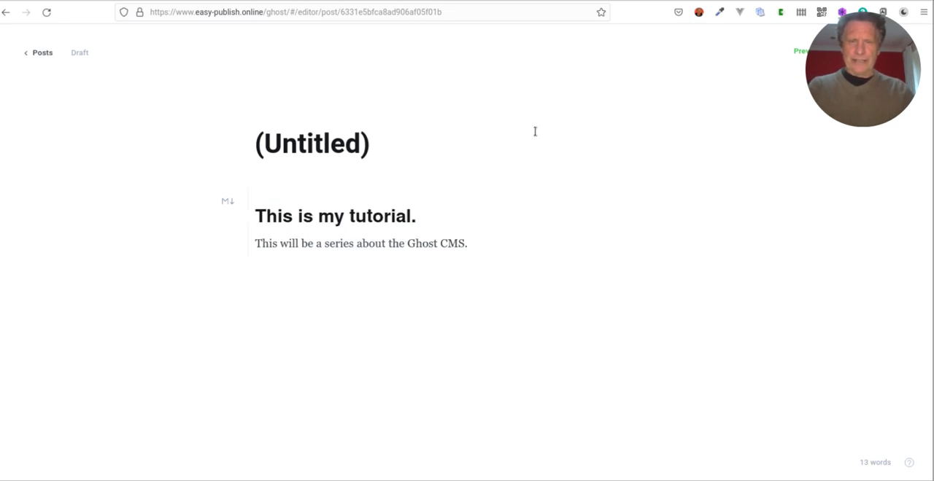
Browse the card types that can be inserted below the Markdown card and close the list without choosing one.
left_click(419, 273)
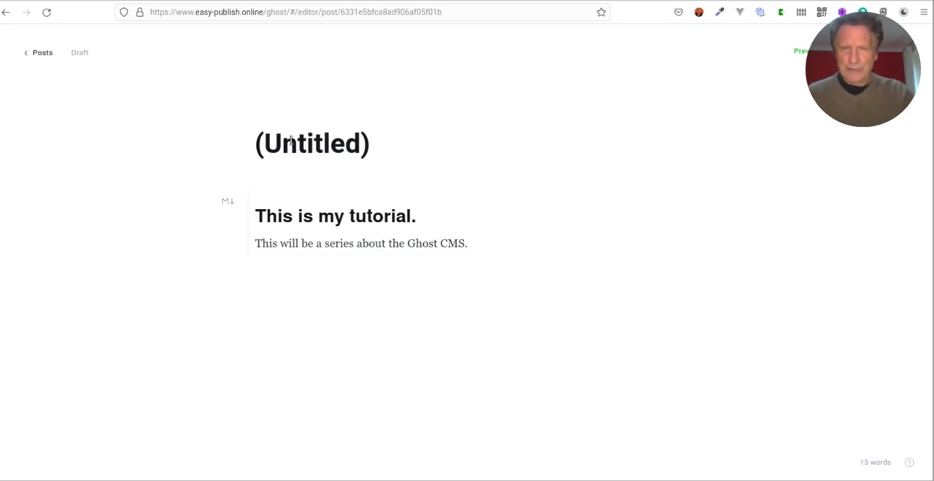
left_click(318, 302)
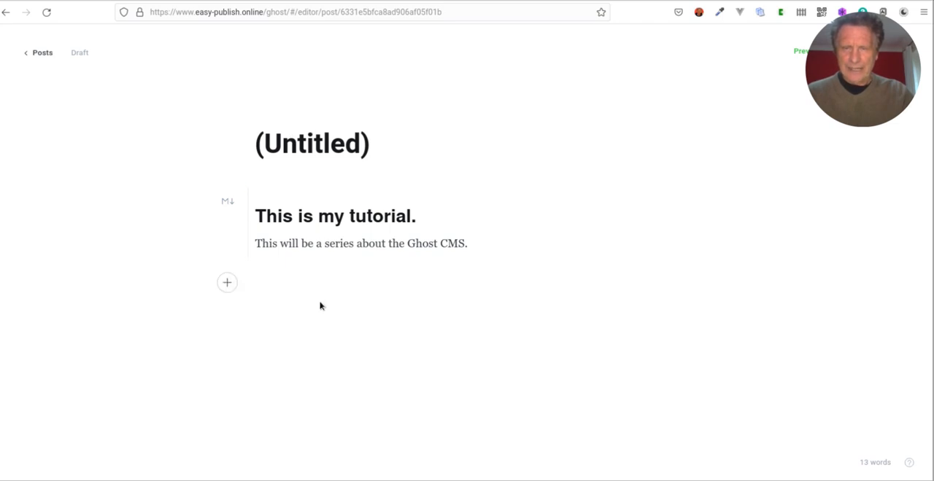
left_click(227, 283)
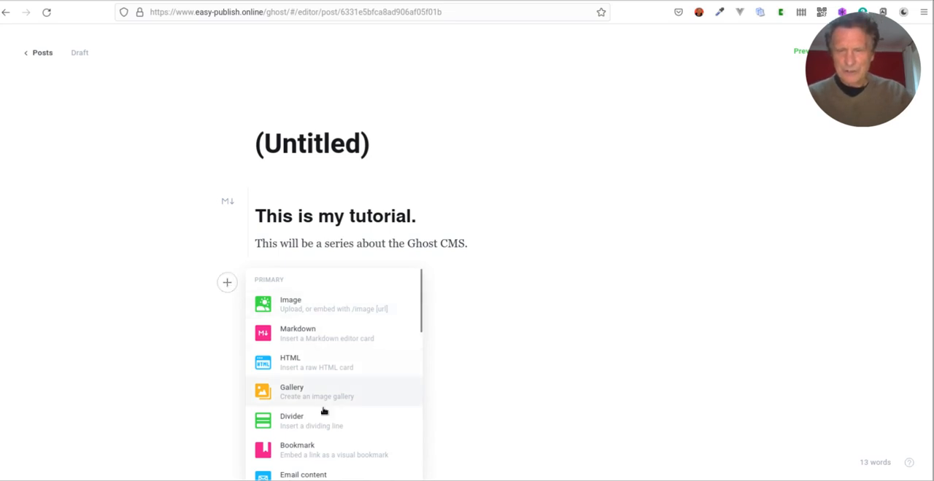
scroll(338, 373, "down", 2)
scroll(338, 374, "up", 2)
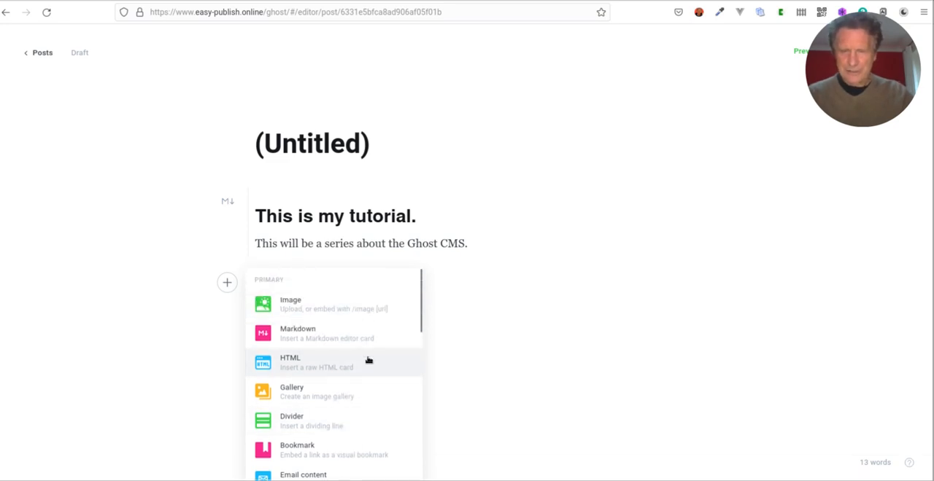
left_click(303, 76)
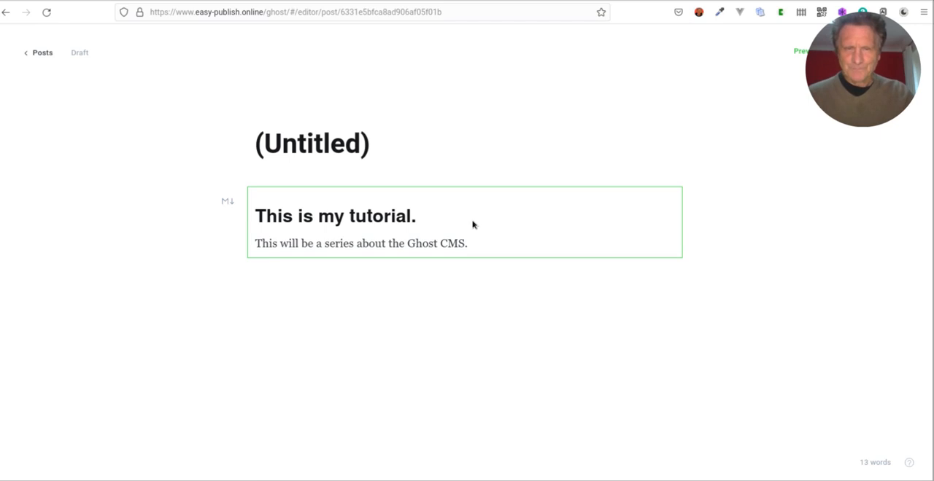
left_click(641, 408)
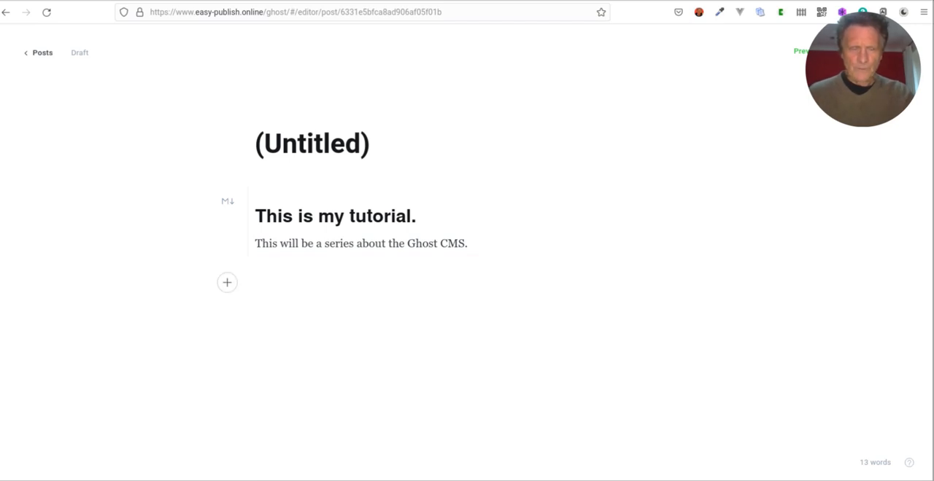